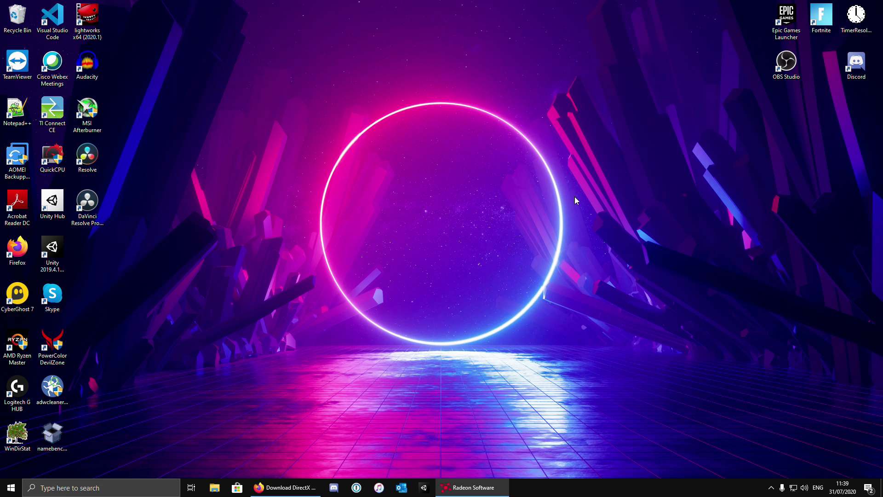
Step: Run dxdiag to launch the DirectX Diagnostic Tool for this PC
{"action": "key", "text": "super+r"}
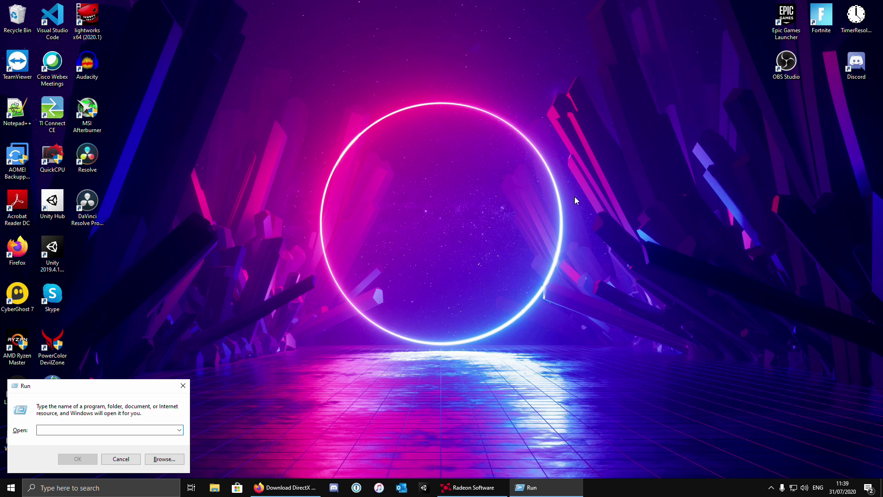
{"action": "type", "text": "dxdiag"}
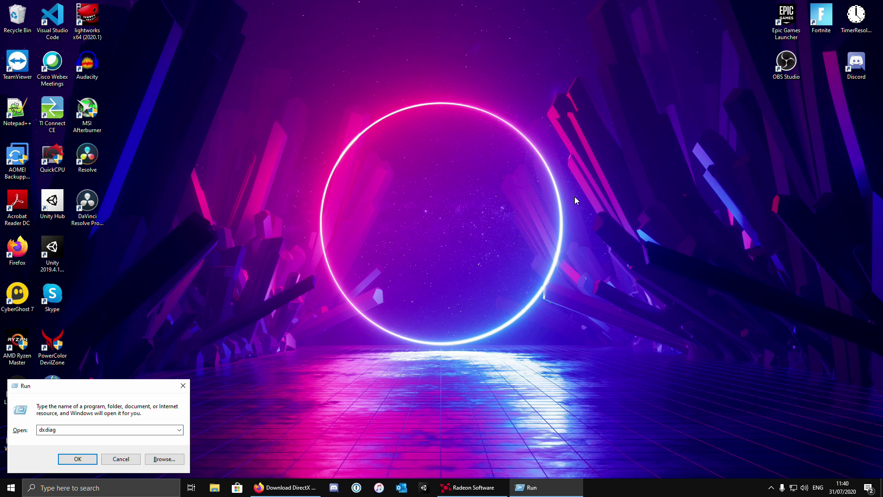
{"action": "key", "text": "Return"}
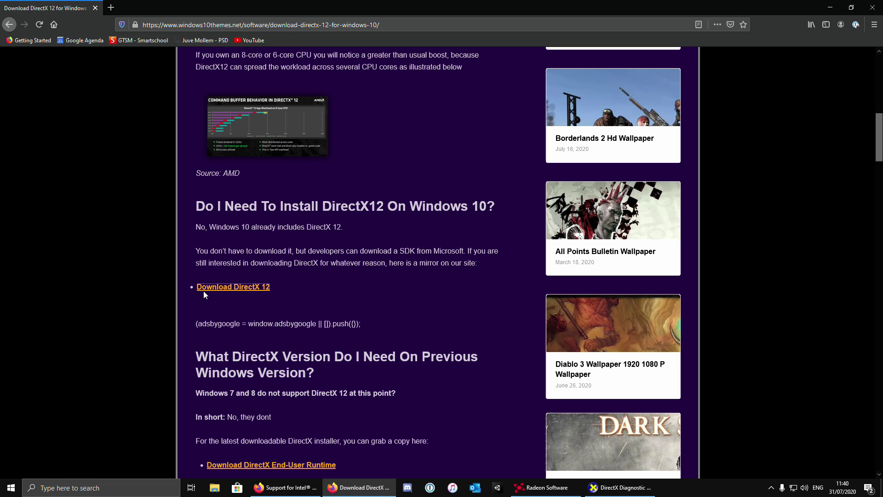
Step: Download and save the DirectX June 2010 redistributable installer from the article
{"action": "left_click", "coordinate": [205, 290]}
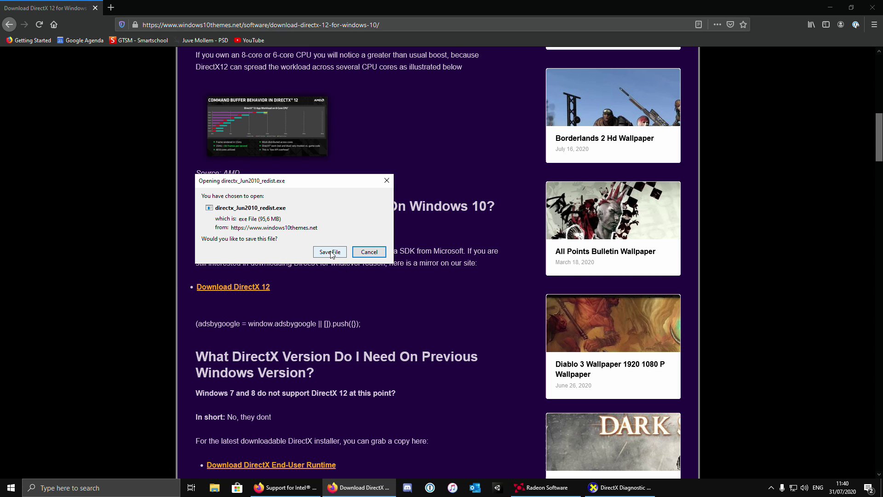
{"action": "left_click", "coordinate": [329, 252]}
{"action": "key", "text": "Return"}
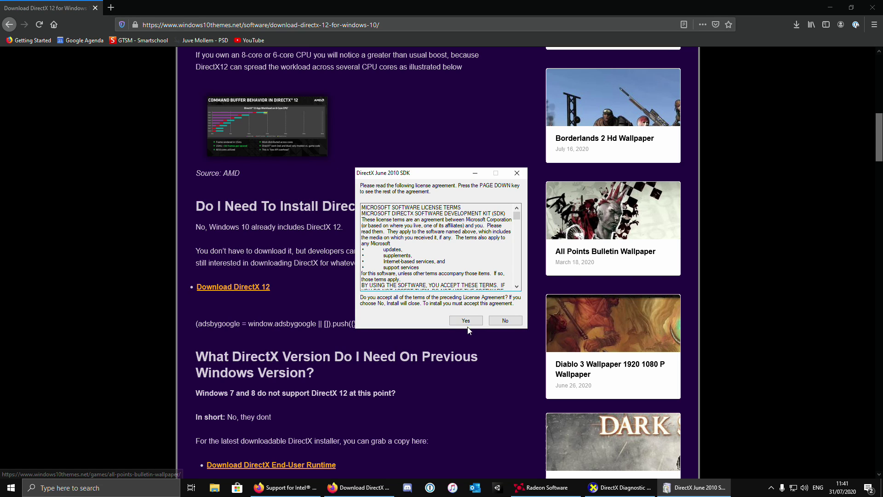
Step: Accept the DirectX licence, paste an extract folder, and start extracting the files
{"action": "left_click", "coordinate": [469, 321]}
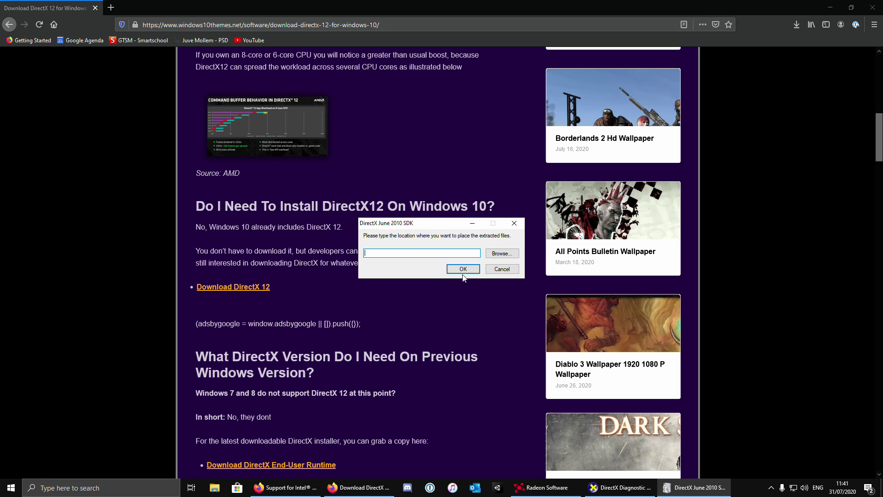
{"action": "key", "text": "ctrl+v"}
{"action": "left_click", "coordinate": [462, 270]}
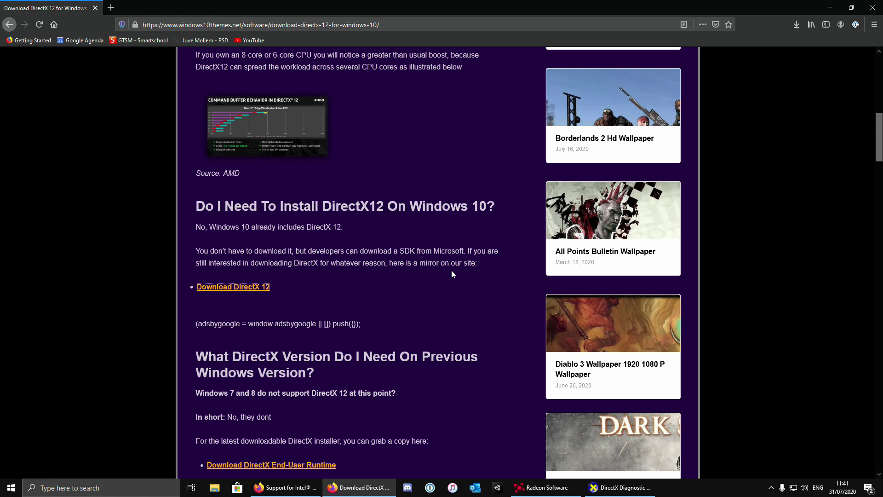
{"action": "left_click", "coordinate": [830, 5]}
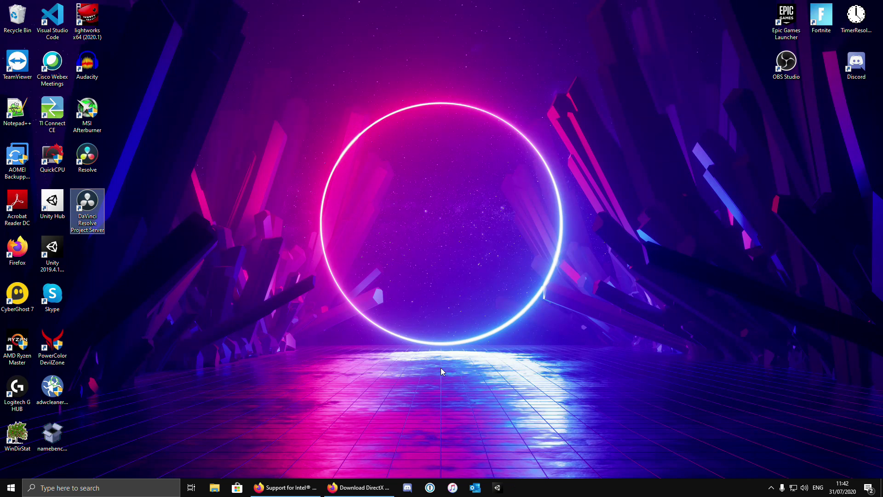
{"action": "left_click", "coordinate": [77, 489]}
{"action": "type", "text": "amd"}
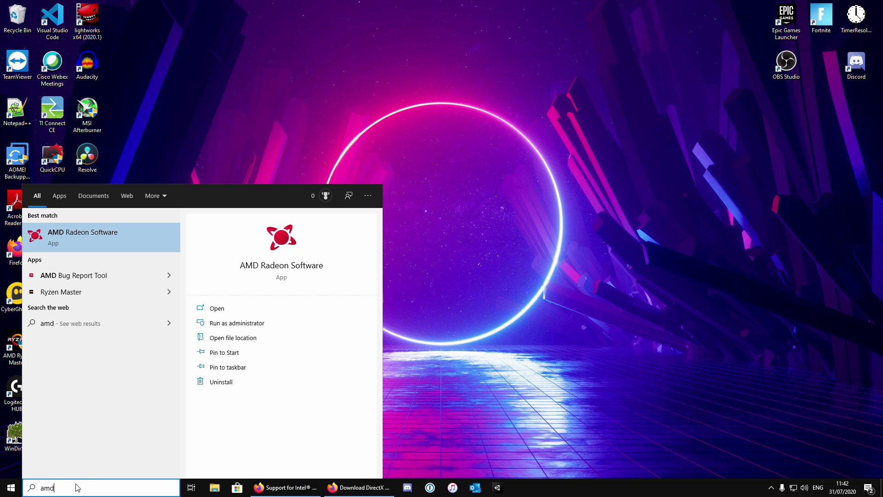
{"action": "key", "text": "Return"}
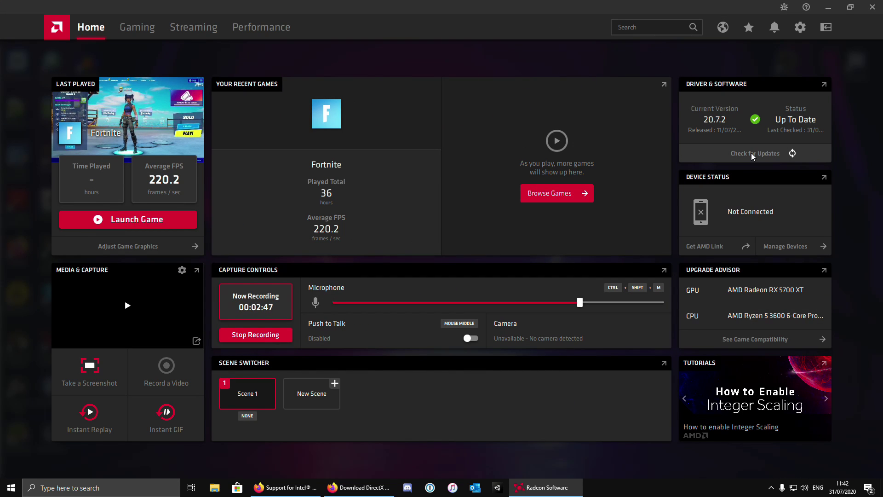
{"action": "key", "text": "super+d"}
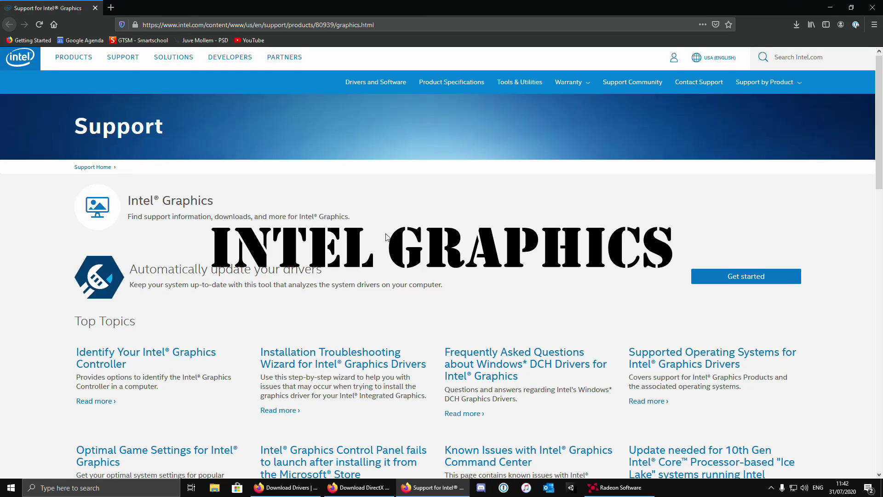
Step: Scroll Intel's graphics support page down to the processor-generation driver list
{"action": "scroll", "coordinate": [441, 271], "scroll_direction": "down", "scroll_amount": 9}
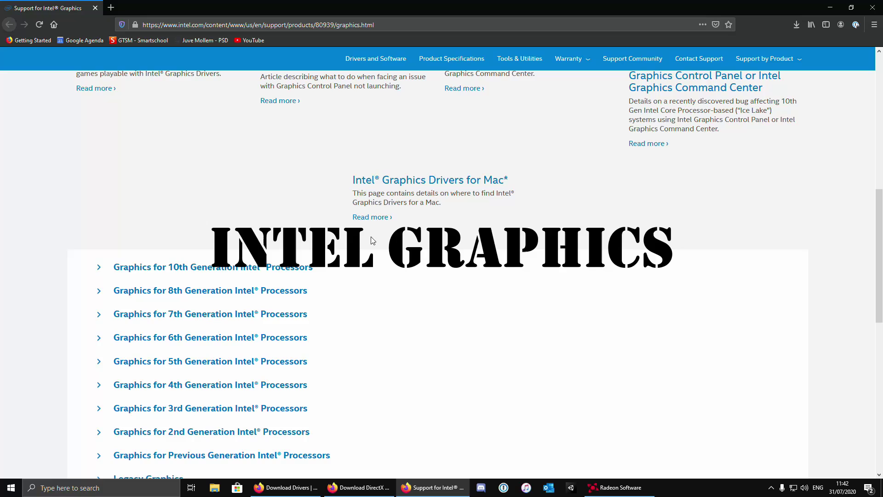
{"action": "scroll", "coordinate": [412, 235], "scroll_direction": "down", "scroll_amount": 3}
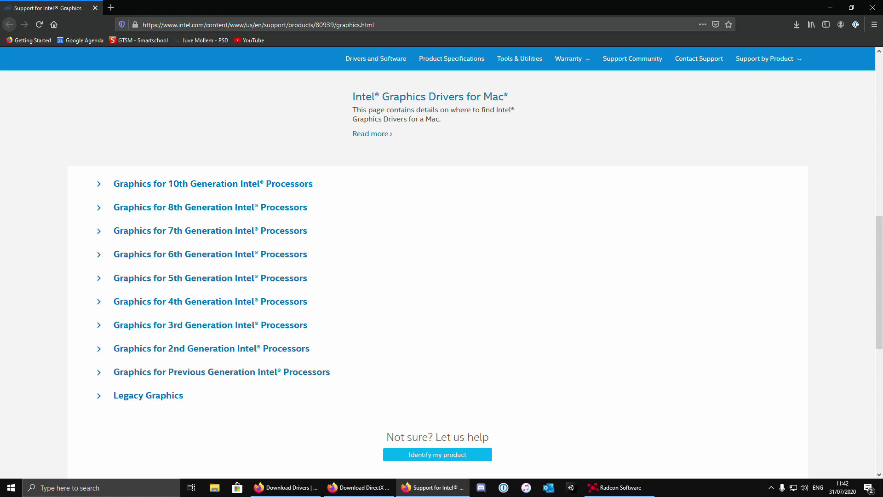
Step: Check Device Manager's Processors list showing AMD Ryzen 5 3600 6-Core, then close it
{"action": "right_click", "coordinate": [14, 489]}
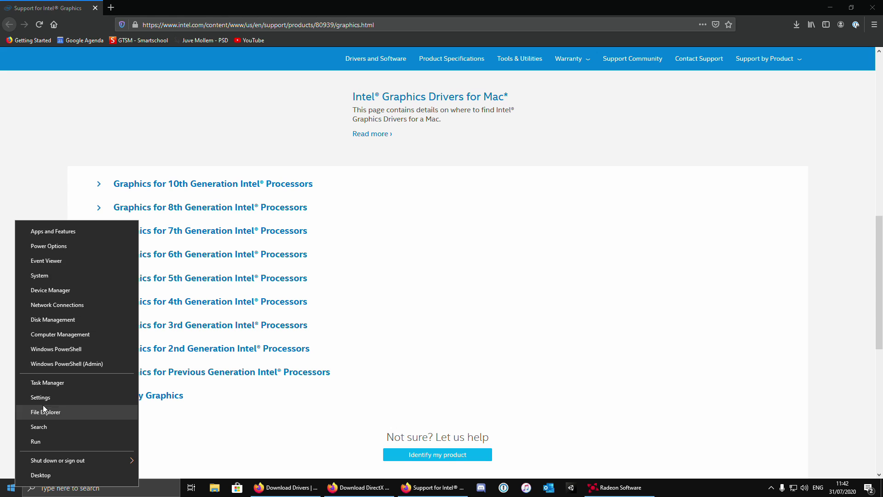
{"action": "left_click", "coordinate": [43, 290]}
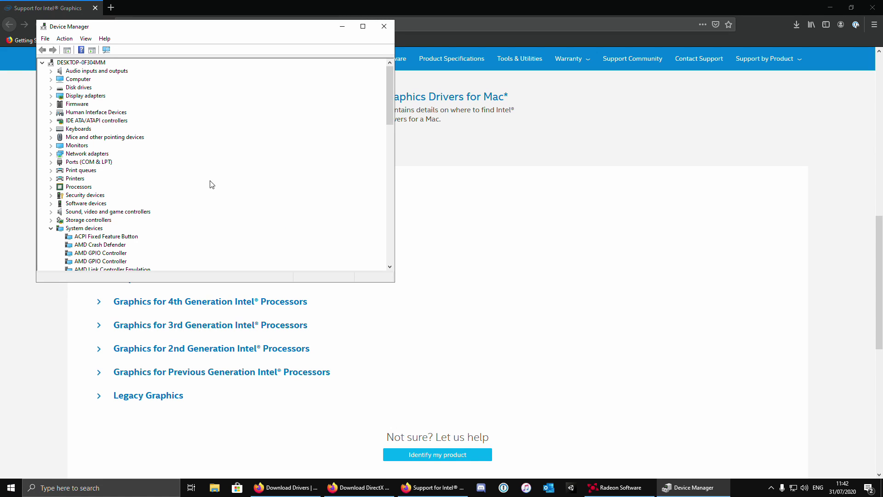
{"action": "left_click", "coordinate": [51, 187]}
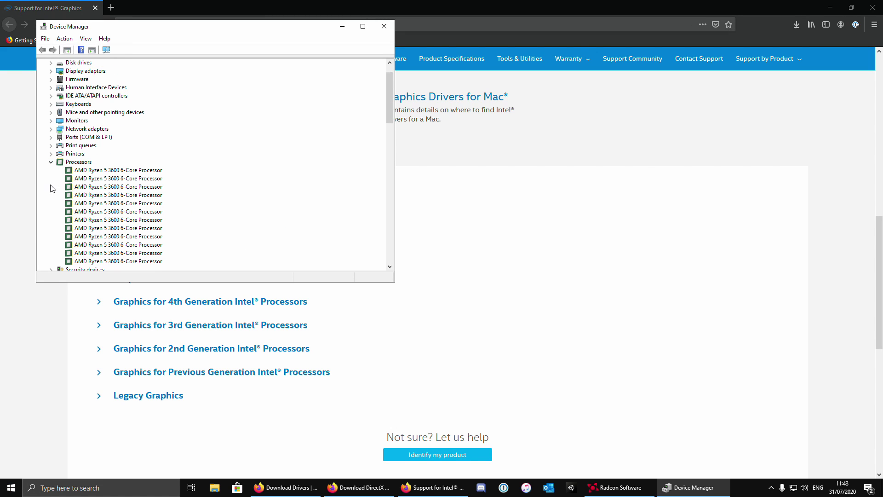
{"action": "double_click", "coordinate": [75, 163]}
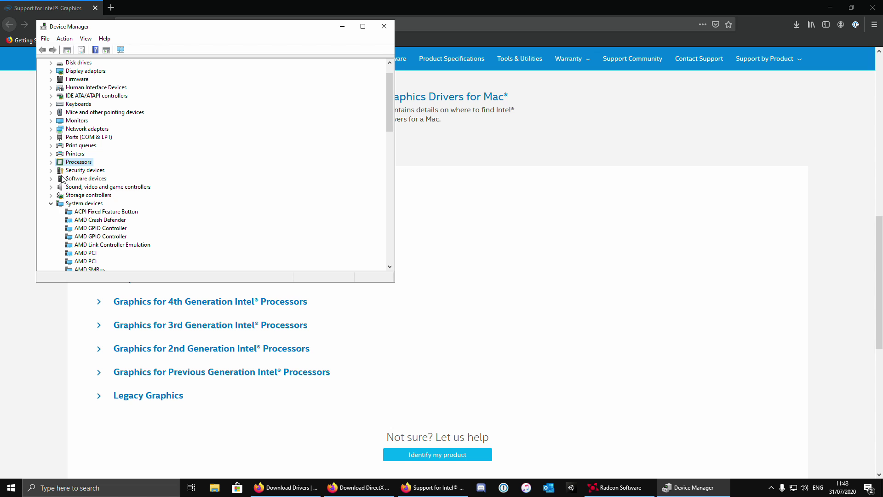
{"action": "left_click", "coordinate": [53, 163]}
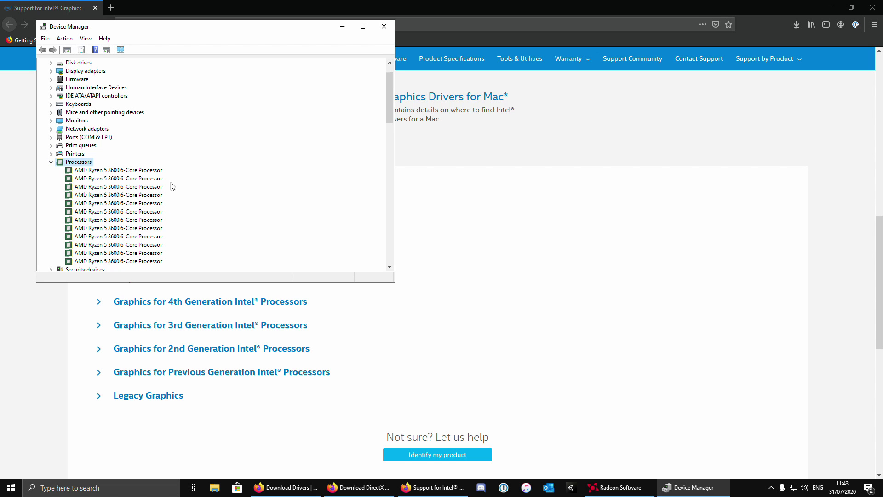
{"action": "left_click", "coordinate": [384, 27]}
Step: Go to NVIDIA's driver download page at nvidia.com/Download
{"action": "key", "text": "super+d"}
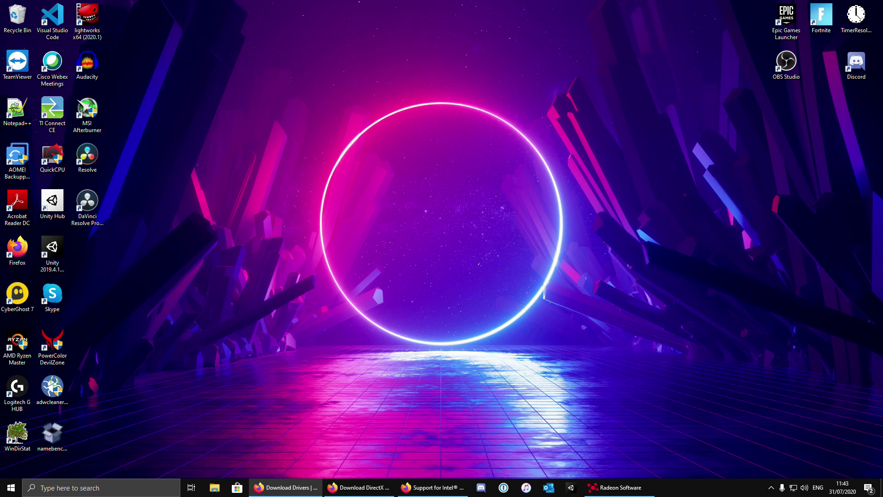
{"action": "left_click_drag", "start_coordinate": [138, 28], "coordinate": [193, 10]}
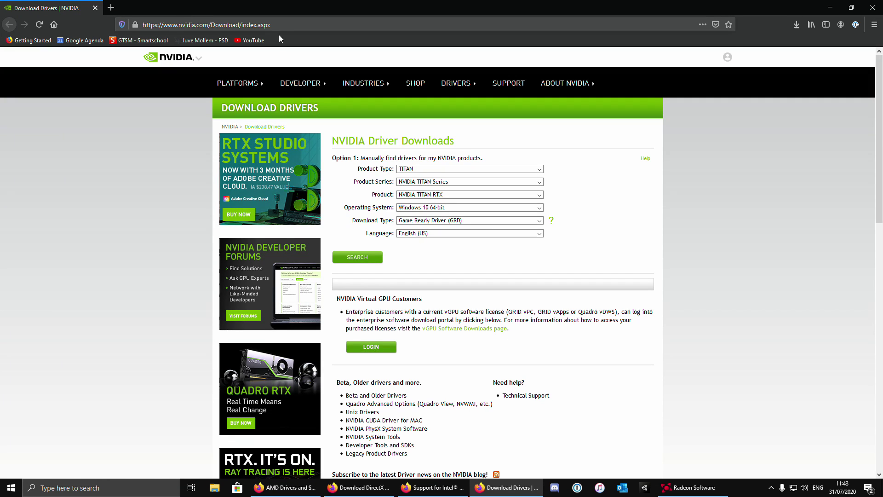
{"action": "left_click", "coordinate": [179, 22]}
{"action": "left_click_drag", "start_coordinate": [271, 24], "coordinate": [179, 25]}
{"action": "left_click", "coordinate": [120, 200]}
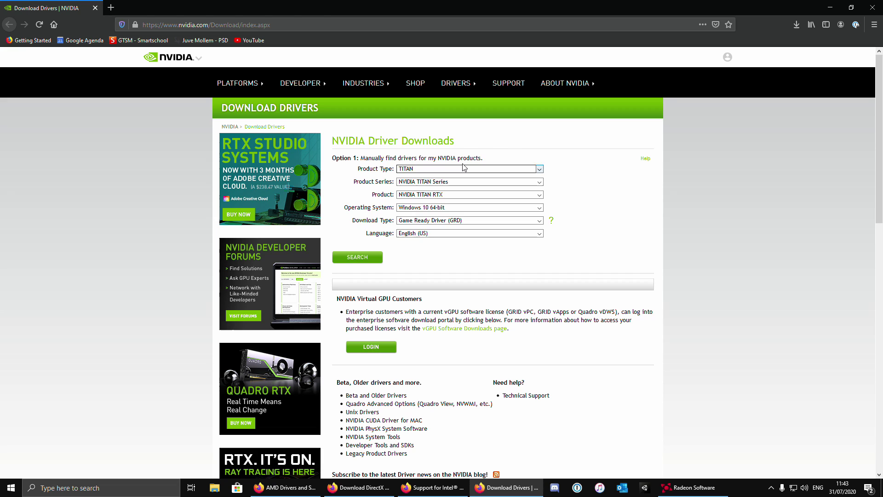
Step: Set Product Type to GeForce, pick a GeForce series, and search for drivers
{"action": "left_click", "coordinate": [434, 169]}
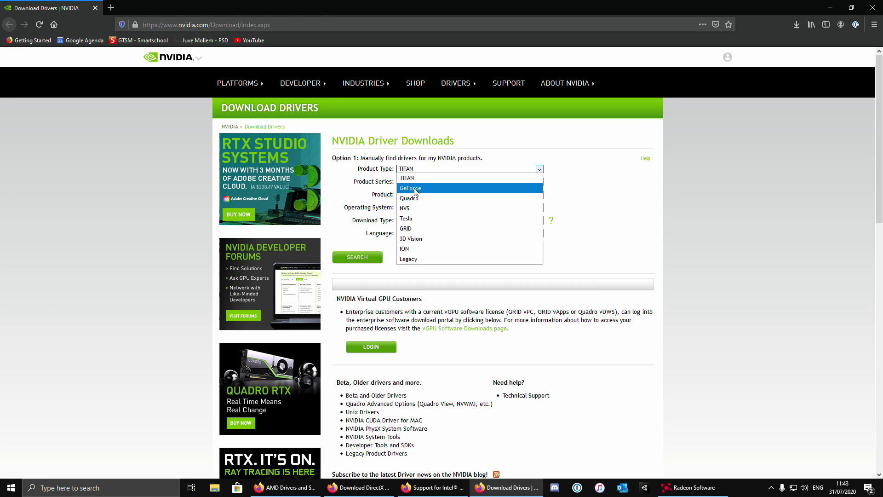
{"action": "left_click", "coordinate": [419, 189]}
{"action": "left_click", "coordinate": [418, 182]}
{"action": "left_click", "coordinate": [419, 190]}
{"action": "left_click", "coordinate": [358, 255]}
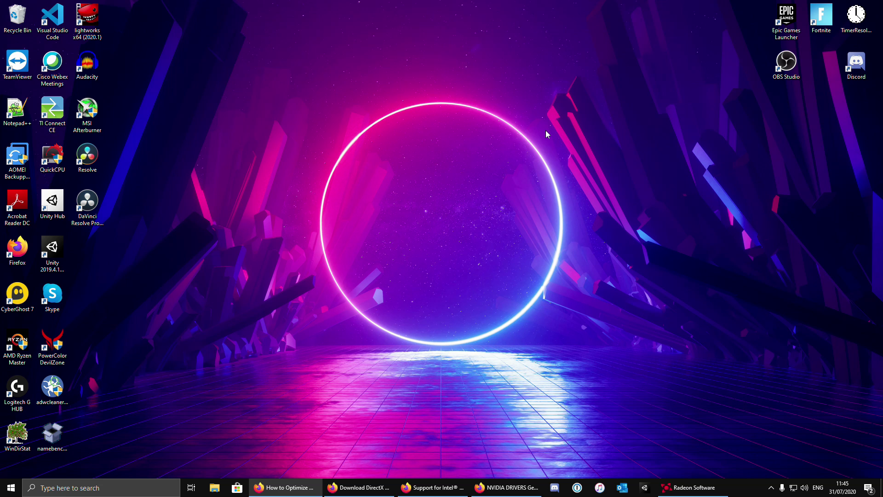
Step: Start a new High performance-based power plan named IDK from Power & sleep settings
{"action": "left_click", "coordinate": [11, 487]}
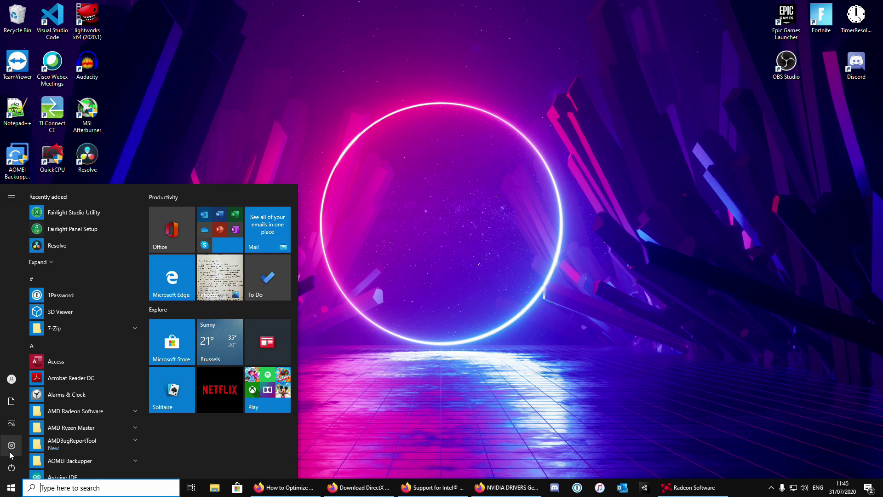
{"action": "left_click", "coordinate": [11, 454]}
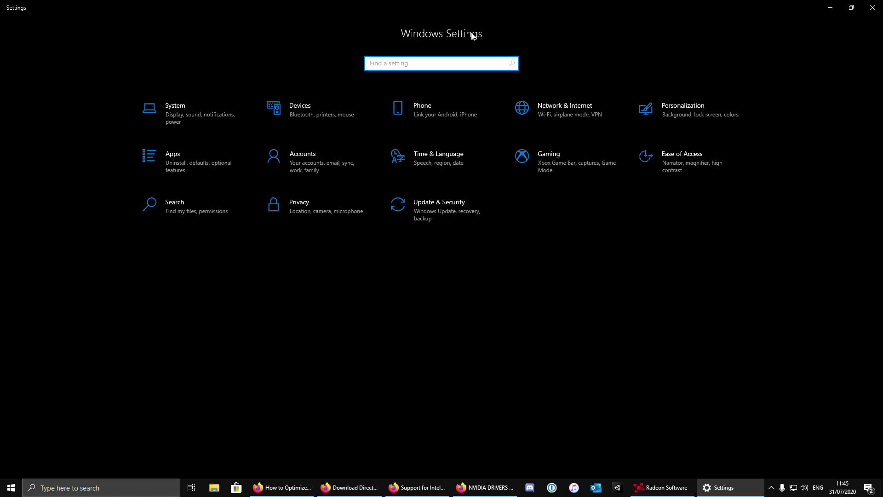
{"action": "type", "text": "power"}
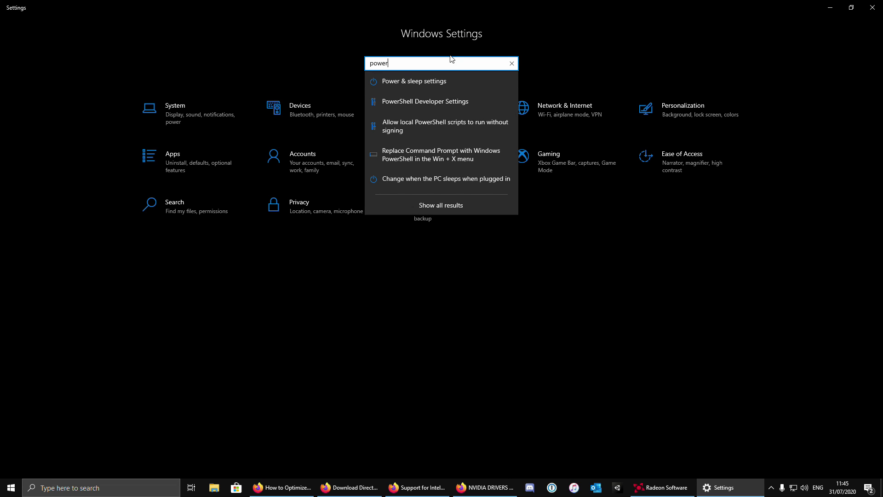
{"action": "left_click", "coordinate": [428, 81]}
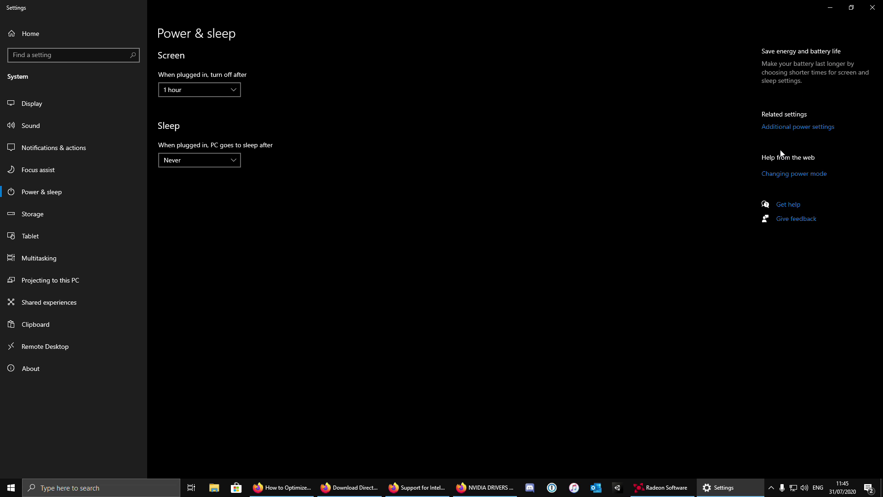
{"action": "left_click", "coordinate": [821, 132]}
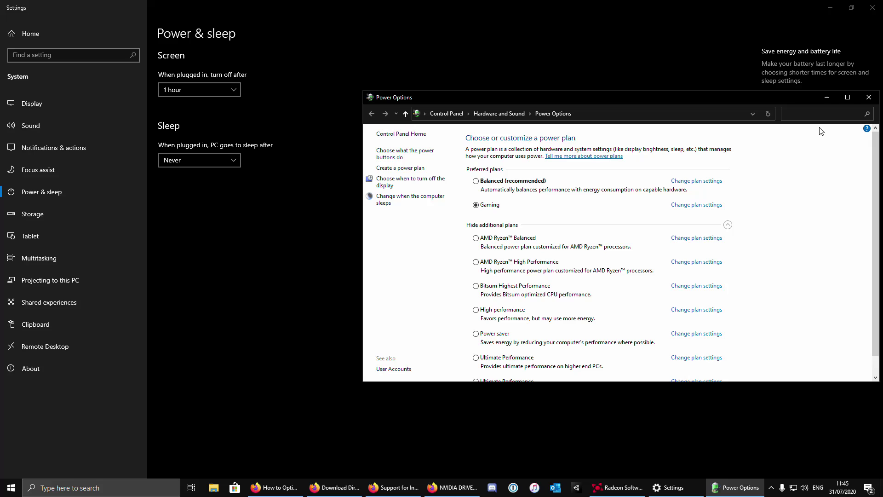
{"action": "left_click", "coordinate": [402, 169]}
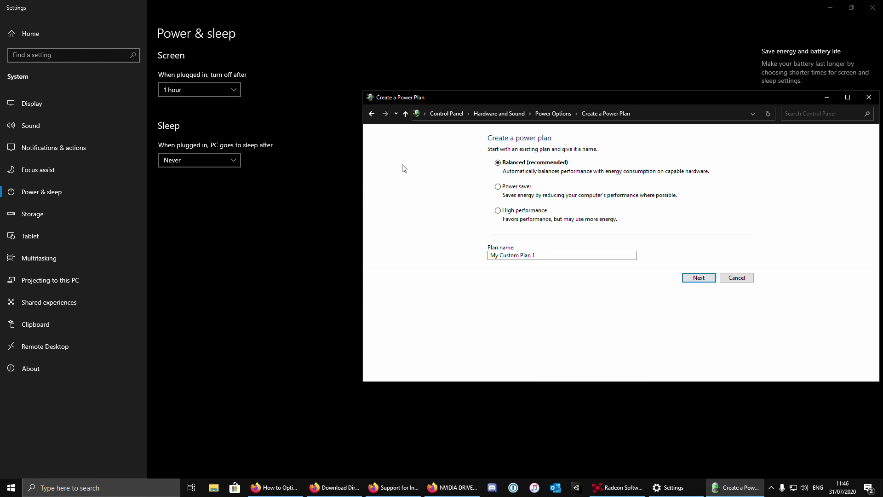
{"action": "triple_click", "coordinate": [541, 262]}
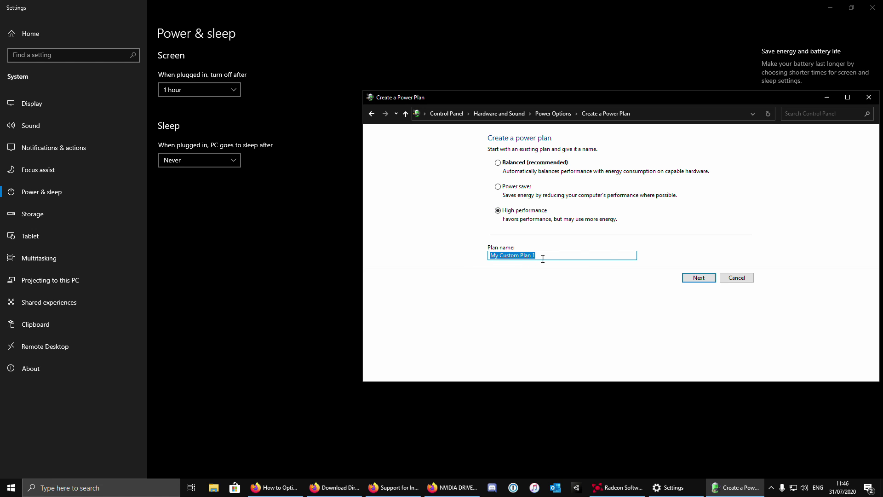
{"action": "type", "text": "IDK"}
{"action": "key", "text": "Return"}
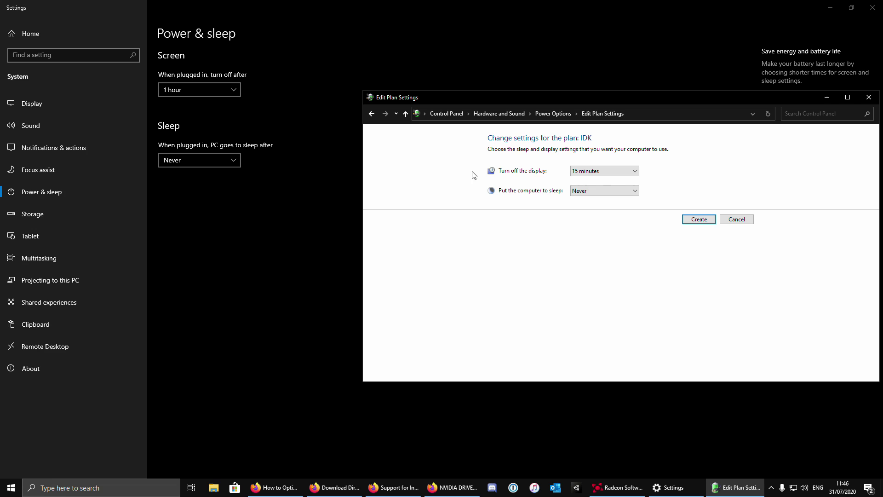
Step: Set the display to turn off after 1 hour, sleep to Never, and create the plan
{"action": "left_click", "coordinate": [620, 171]}
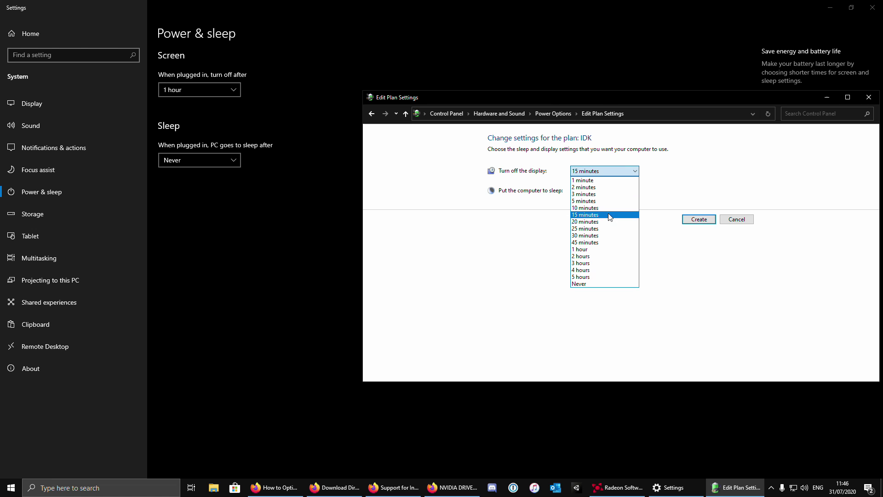
{"action": "left_click", "coordinate": [597, 249]}
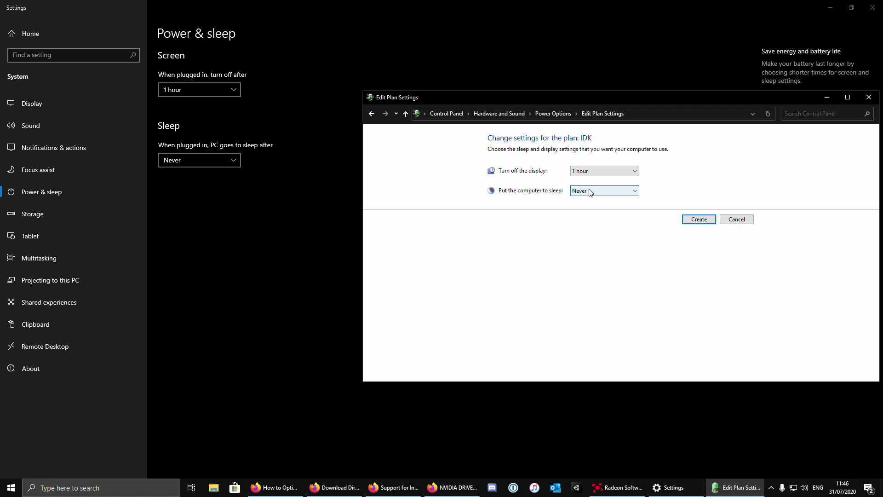
{"action": "left_click", "coordinate": [594, 191]}
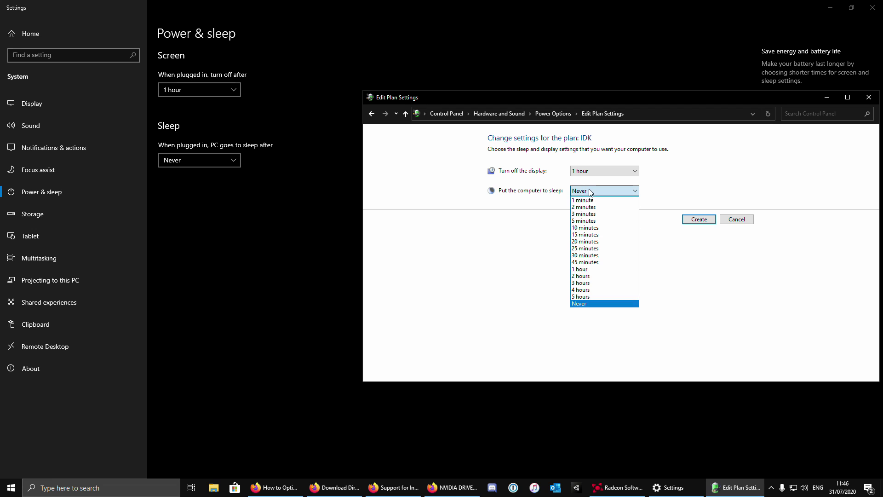
{"action": "left_click", "coordinate": [594, 304]}
{"action": "left_click", "coordinate": [700, 220]}
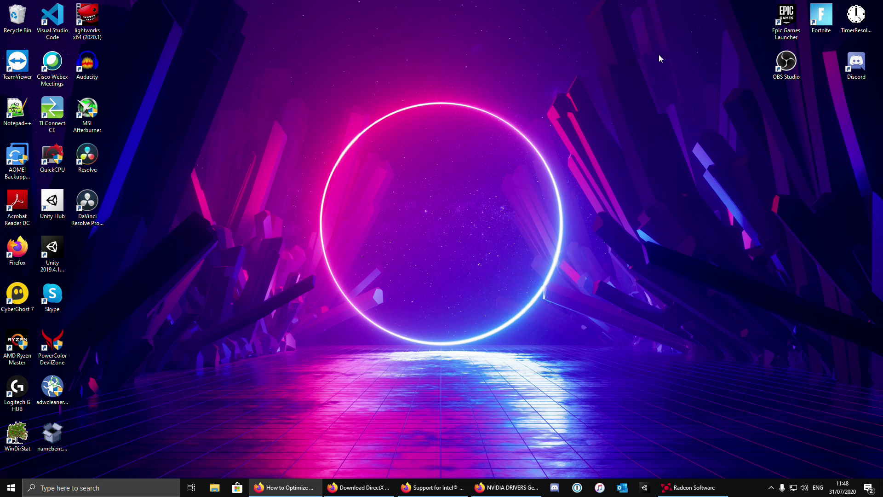
Step: Search Settings for 'performance' to reach the visual effects Performance Options
{"action": "right_click", "coordinate": [12, 492]}
{"action": "left_click", "coordinate": [37, 409]}
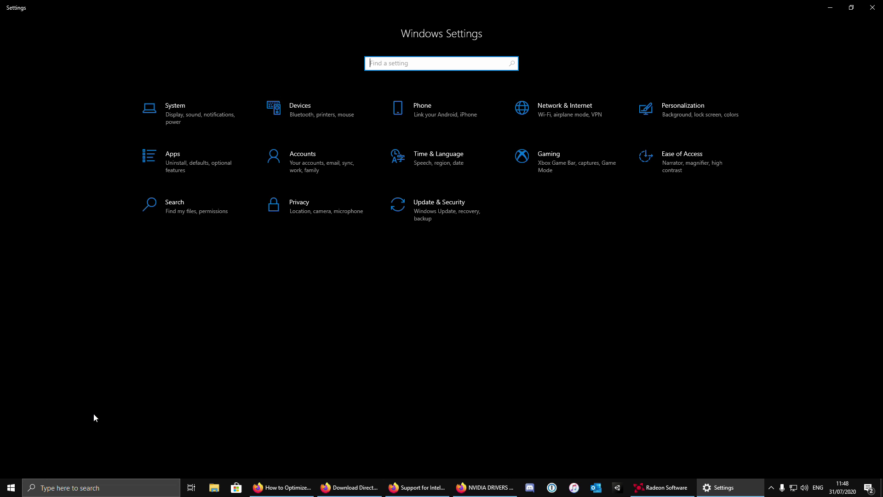
{"action": "type", "text": "pe"}
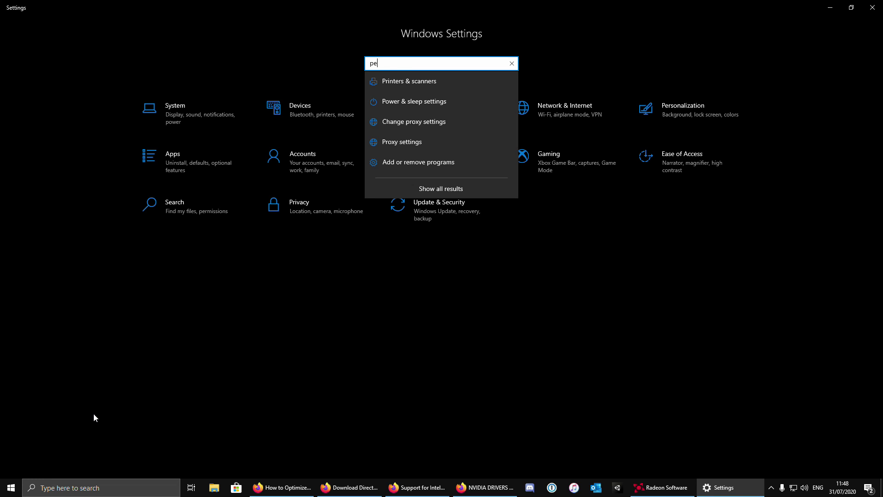
{"action": "type", "text": "rformance"}
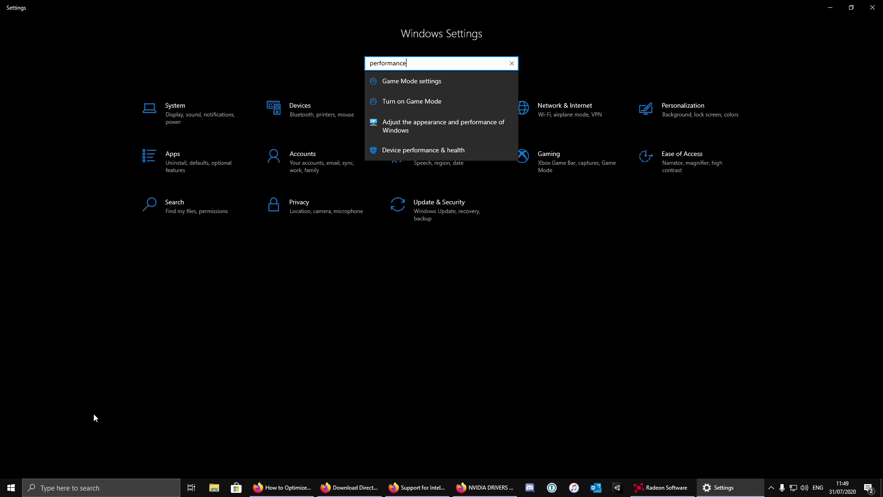
{"action": "key", "text": "Down"}
{"action": "key", "text": "Down"}
{"action": "key", "text": "Down"}
{"action": "key", "text": "Return"}
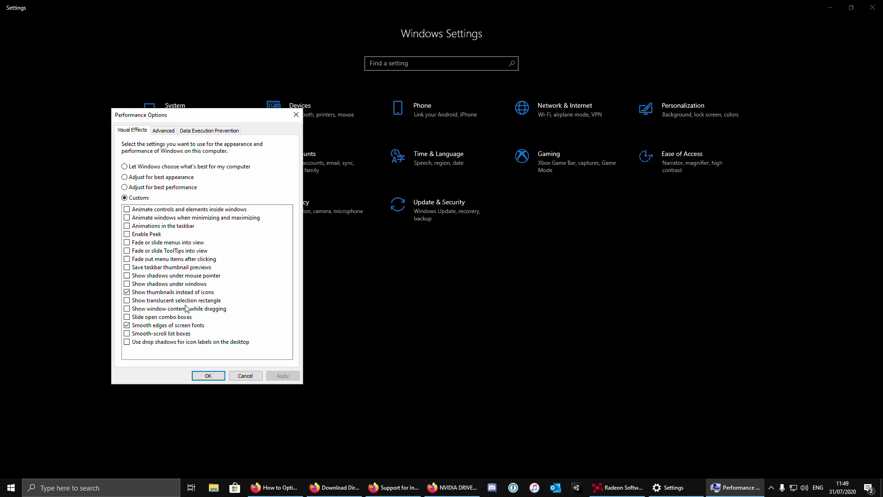
Step: Keep only thumbnails and smooth screen-font edges enabled, apply, and close Settings
{"action": "left_click", "coordinate": [128, 295]}
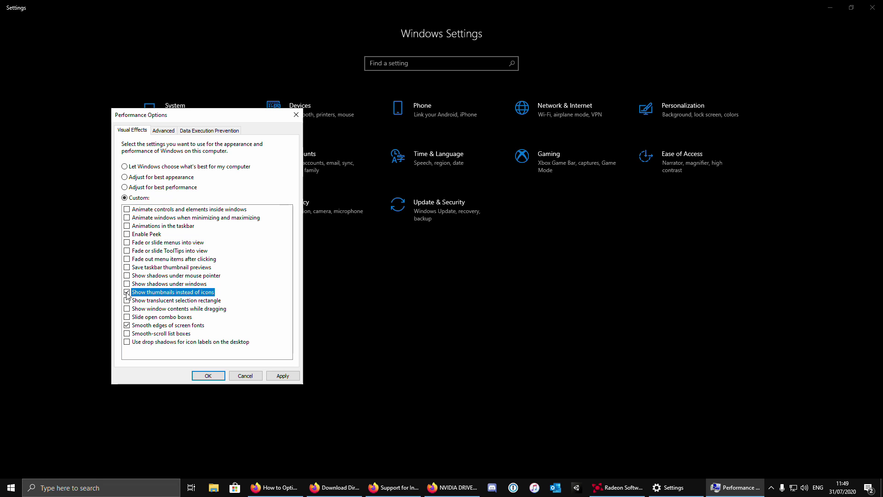
{"action": "left_click", "coordinate": [127, 326]}
{"action": "left_click", "coordinate": [127, 325]}
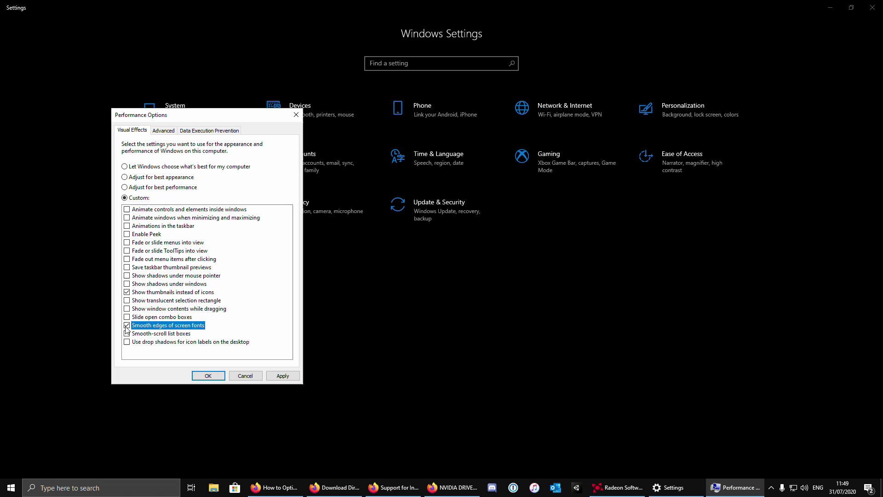
{"action": "left_click", "coordinate": [284, 376]}
{"action": "left_click", "coordinate": [213, 378]}
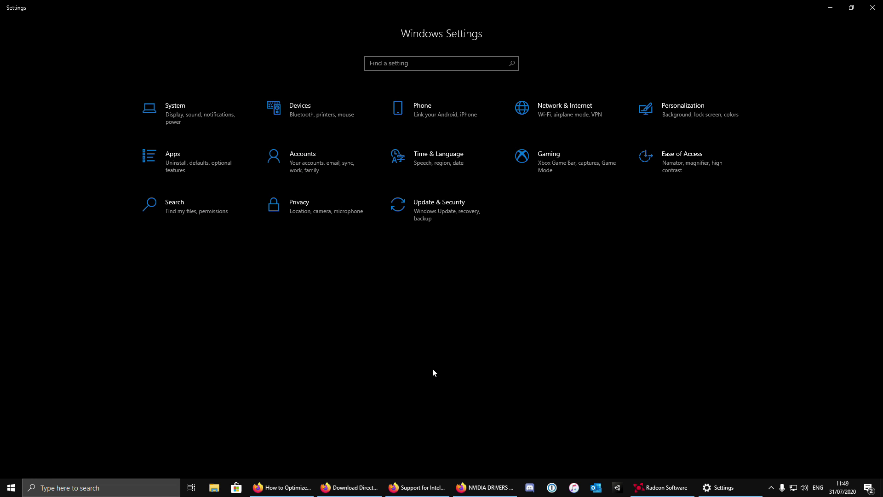
{"action": "left_click", "coordinate": [874, 9]}
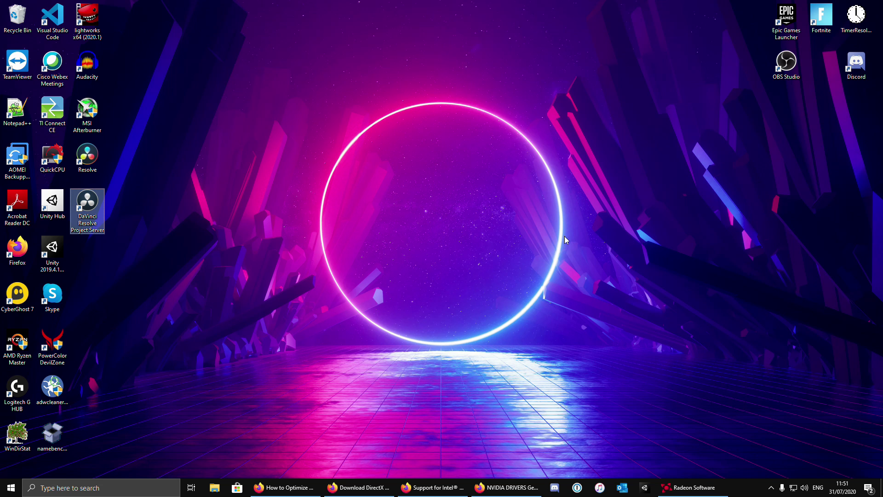
Step: Untick Enhance pointer precision in Mouse Properties' Pointer Options and apply
{"action": "right_click", "coordinate": [13, 488]}
{"action": "left_click", "coordinate": [50, 400]}
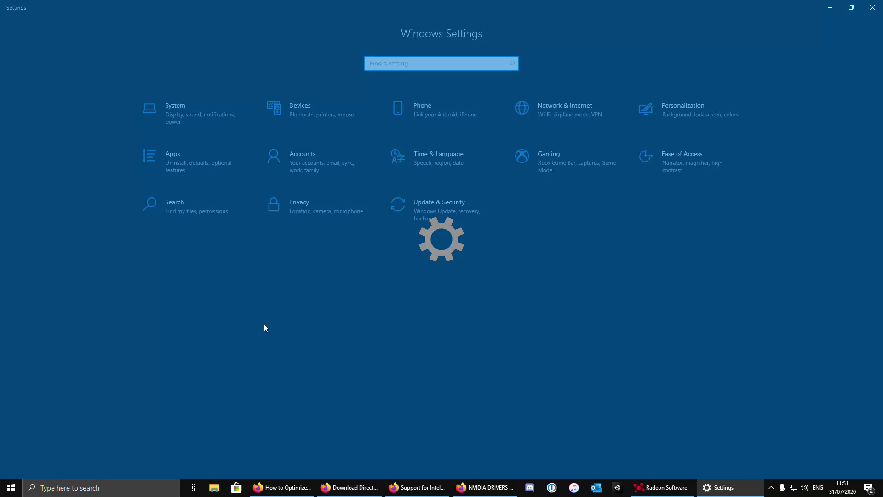
{"action": "type", "text": "Change the mouse pointer display or speed"}
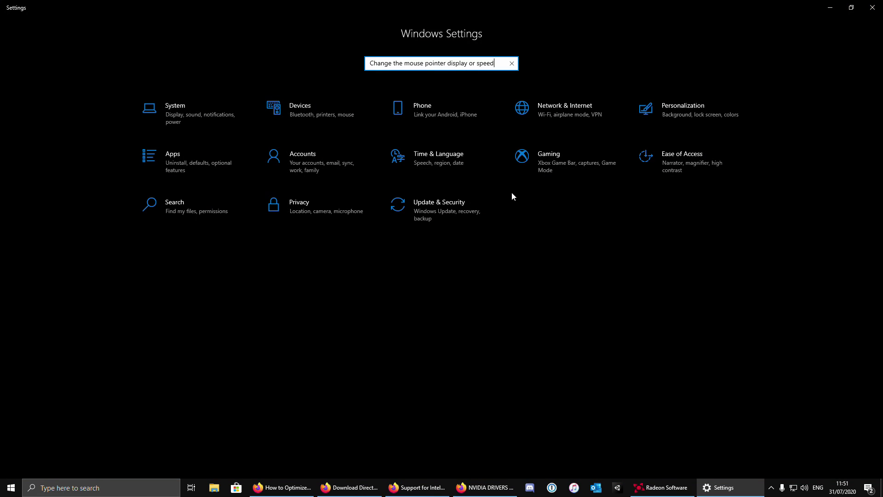
{"action": "key", "text": "Return"}
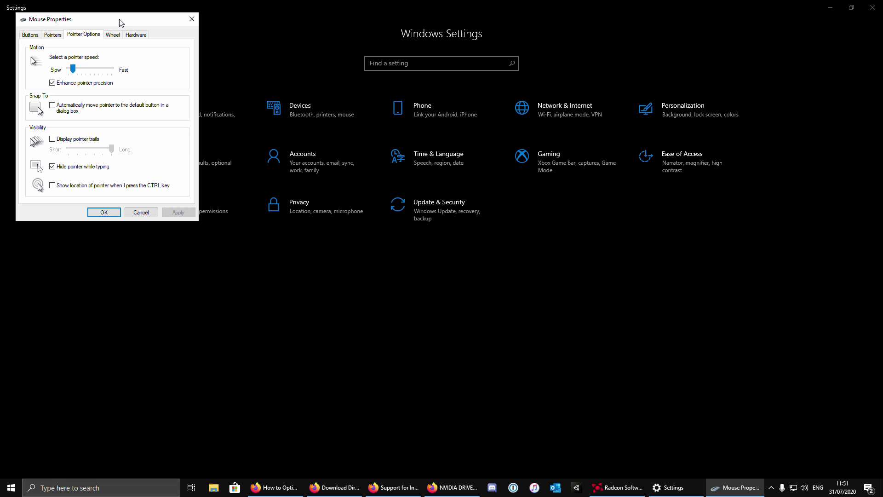
{"action": "left_click_drag", "start_coordinate": [120, 18], "coordinate": [220, 22]}
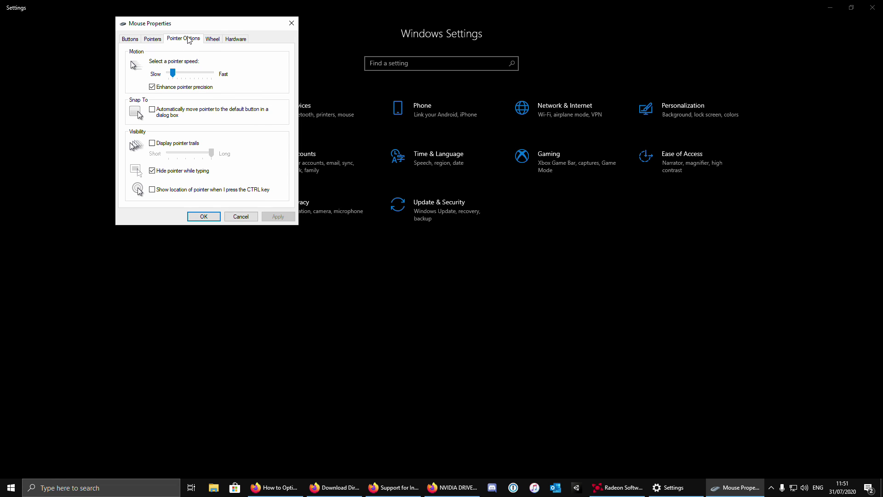
{"action": "left_click", "coordinate": [153, 88]}
{"action": "left_click", "coordinate": [278, 215]}
{"action": "left_click", "coordinate": [202, 216]}
{"action": "key", "text": "alt+F4"}
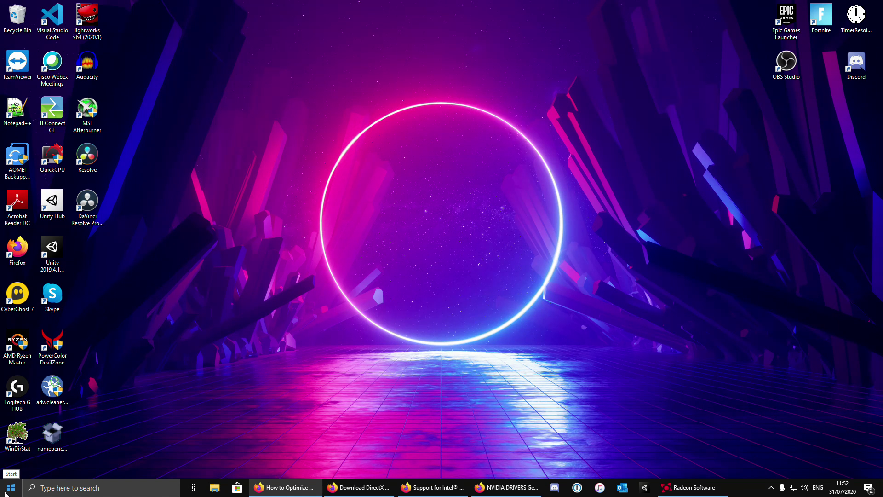
{"action": "left_click", "coordinate": [7, 491]}
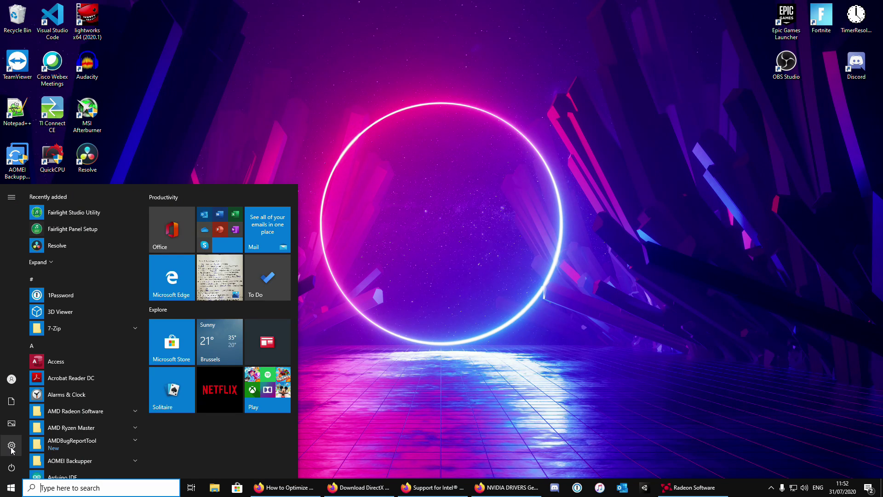
{"action": "left_click", "coordinate": [12, 446]}
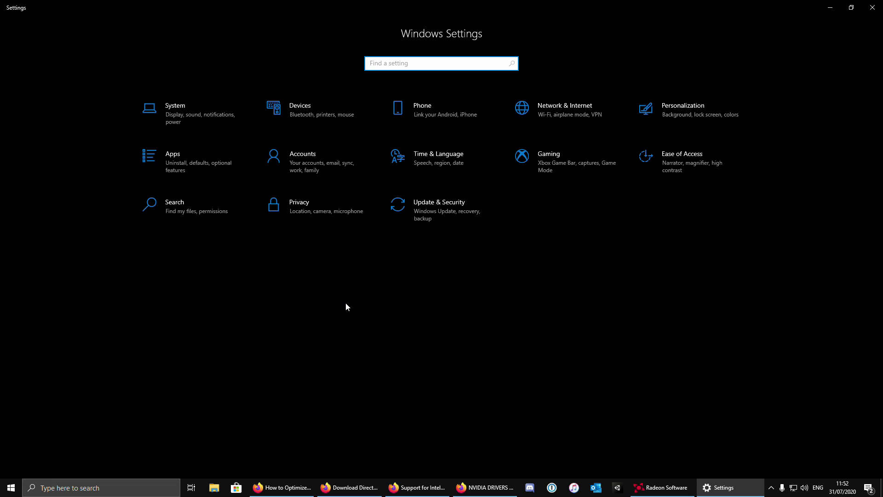
{"action": "type", "text": "gaming"}
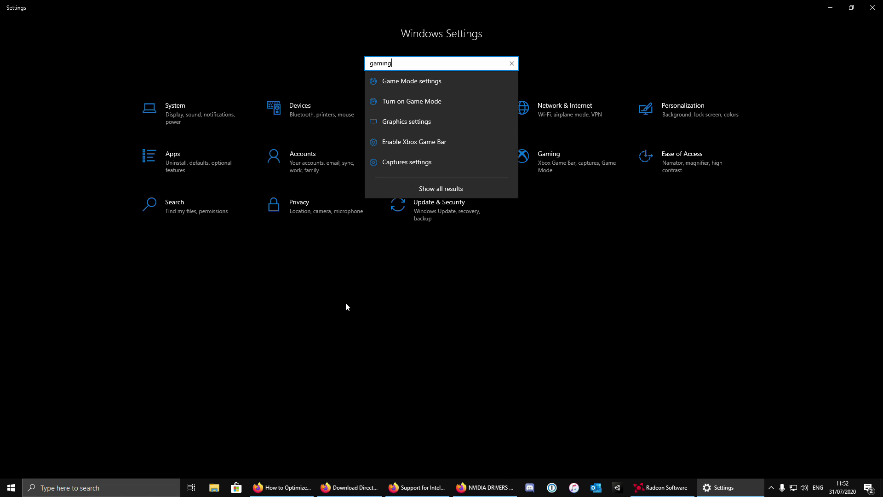
{"action": "key", "text": "Return"}
{"action": "left_click", "coordinate": [80, 65]}
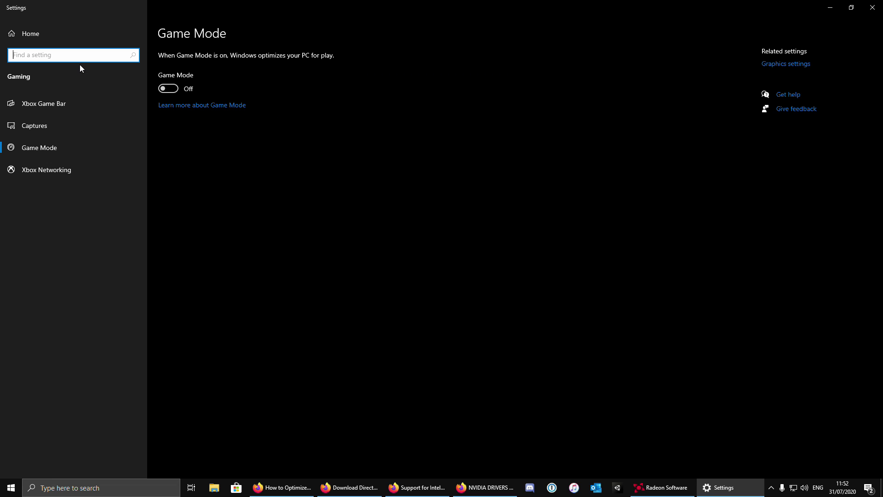
{"action": "left_click", "coordinate": [25, 107]}
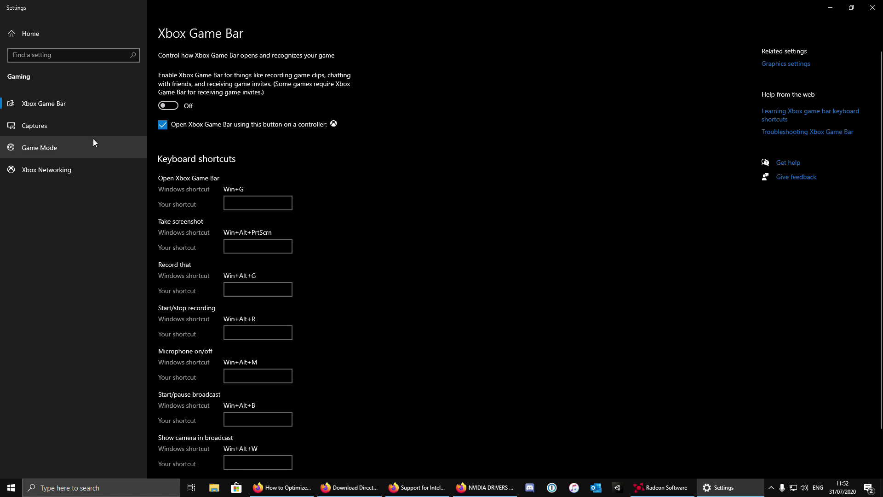
{"action": "left_click", "coordinate": [59, 146]}
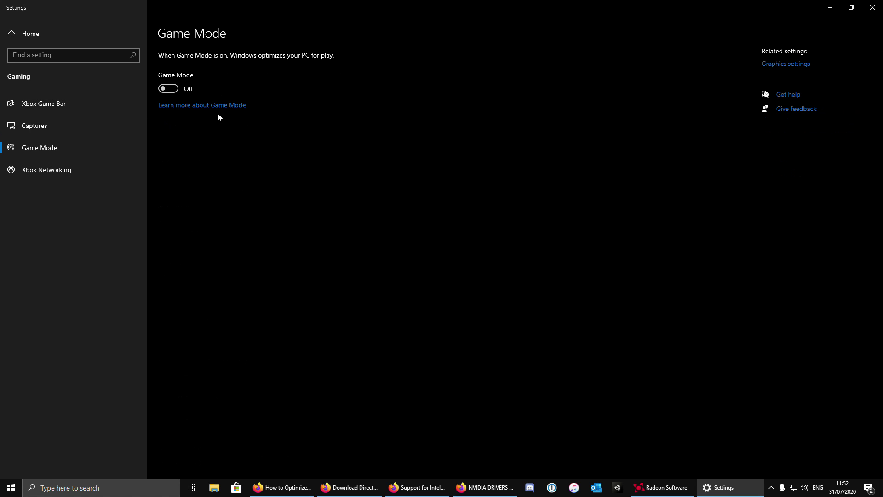
{"action": "left_click", "coordinate": [169, 88]}
{"action": "key", "text": "alt+F4"}
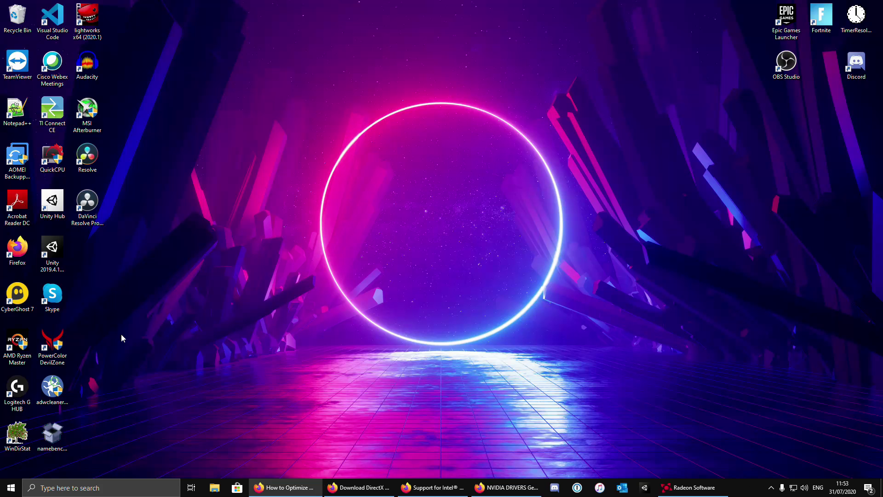
Step: Search Settings for 'background apps' and review the Background apps page with all toggles Off
{"action": "left_click", "coordinate": [13, 491]}
{"action": "left_click", "coordinate": [11, 445]}
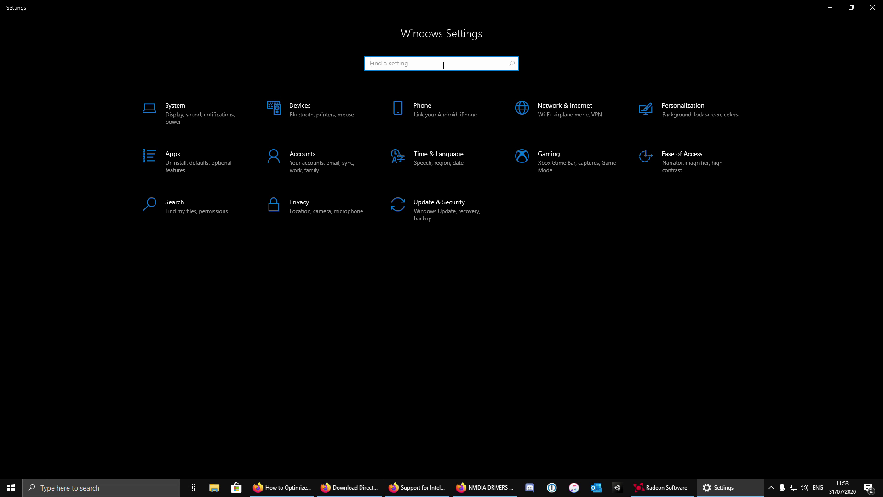
{"action": "type", "text": "bac"}
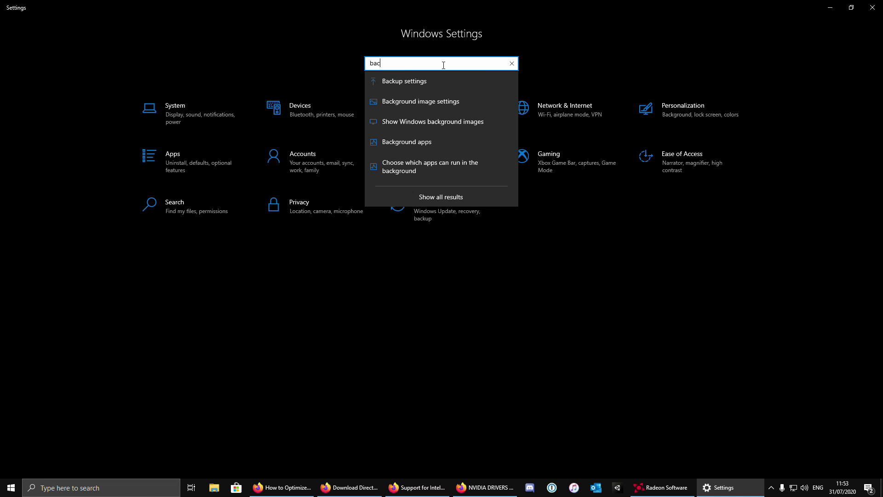
{"action": "type", "text": "kgroun"}
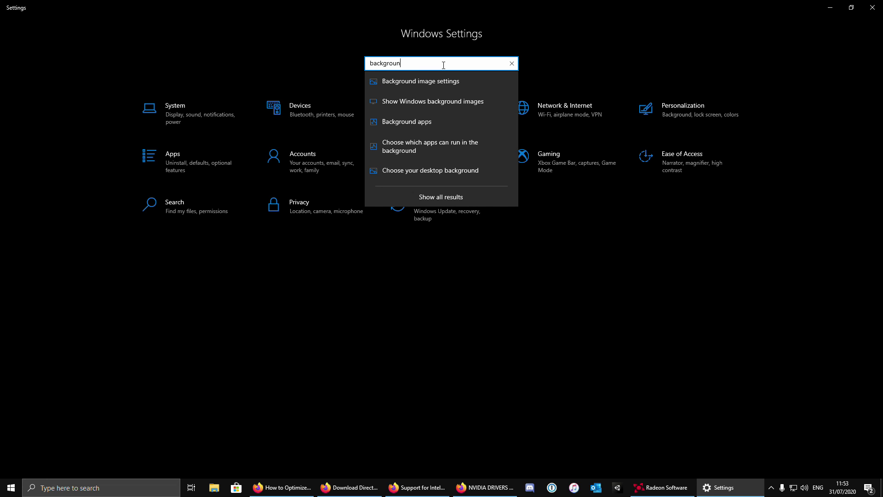
{"action": "type", "text": "d apps"}
{"action": "key", "text": "Return"}
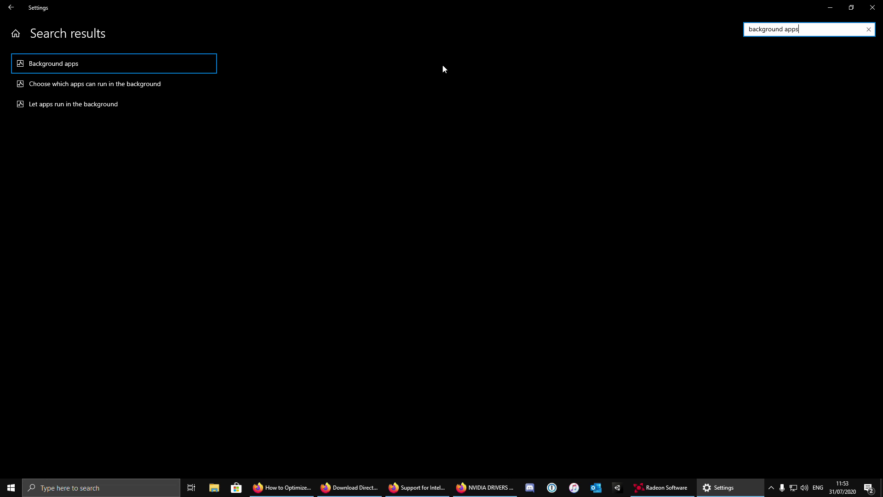
{"action": "left_click", "coordinate": [81, 58]}
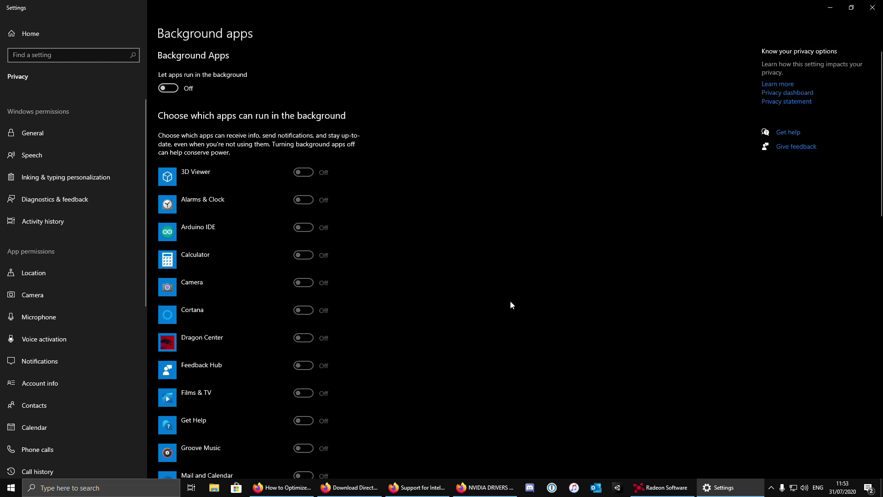
{"action": "scroll", "coordinate": [369, 307], "scroll_direction": "down", "scroll_amount": 10}
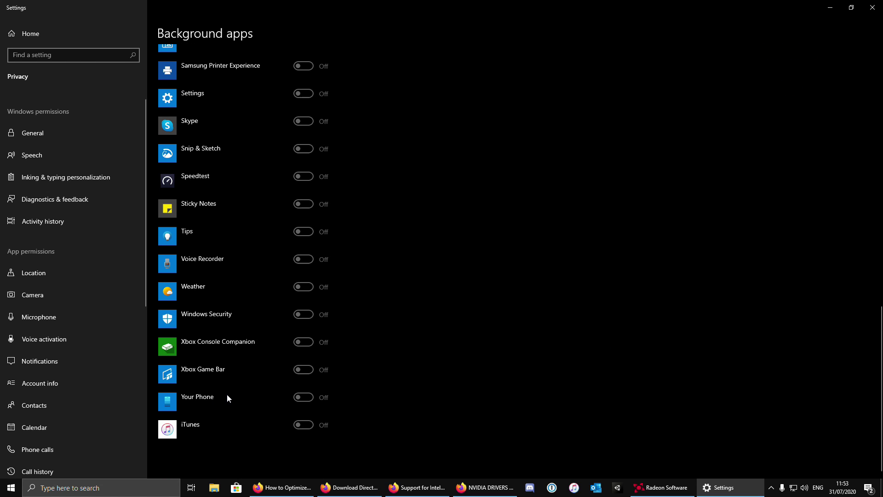
{"action": "scroll", "coordinate": [311, 267], "scroll_direction": "up", "scroll_amount": 10}
{"action": "scroll", "coordinate": [308, 272], "scroll_direction": "up", "scroll_amount": 3}
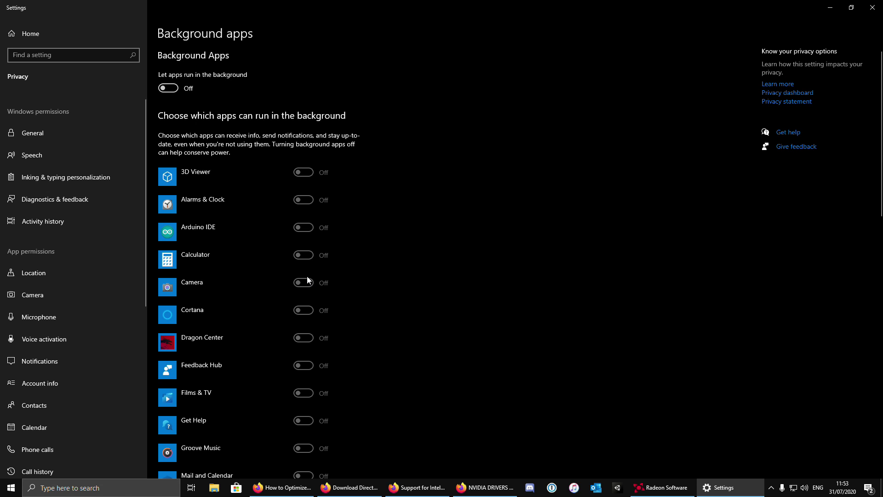
Step: Review the Location, Camera and Microphone privacy permission pages
{"action": "left_click", "coordinate": [26, 272]}
{"action": "left_click", "coordinate": [46, 296]}
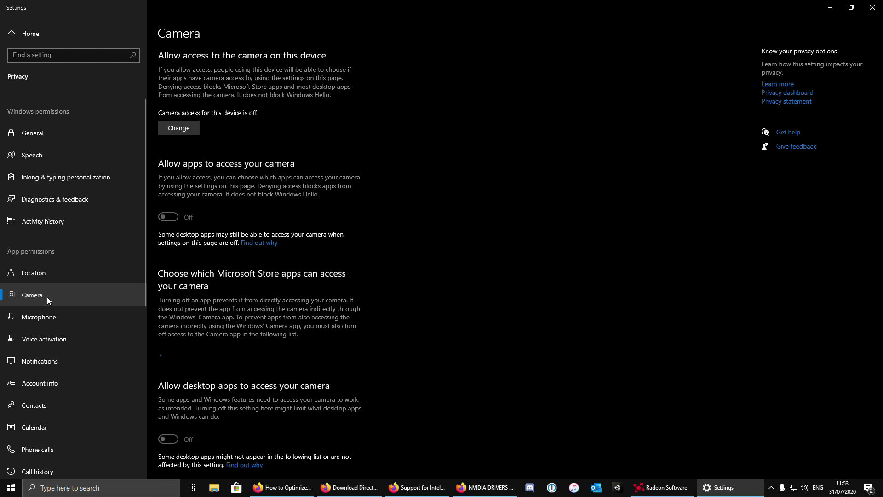
{"action": "left_click", "coordinate": [48, 326]}
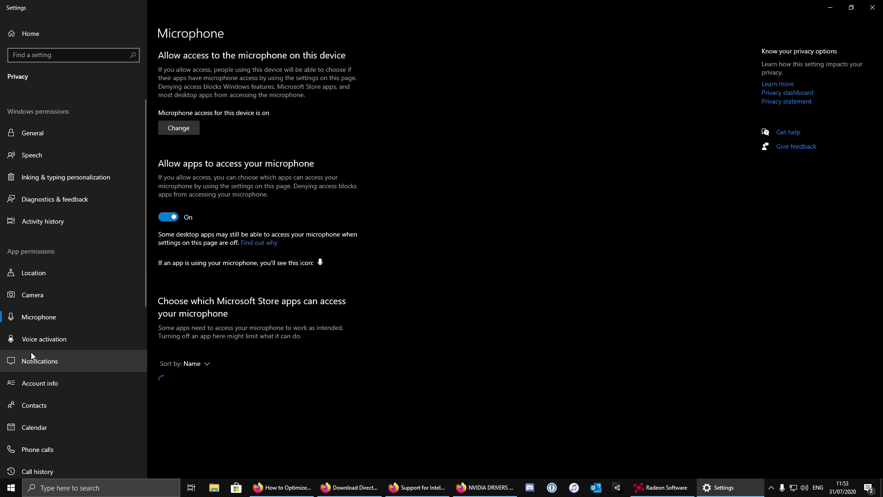
{"action": "scroll", "coordinate": [244, 360], "scroll_direction": "down", "scroll_amount": 7}
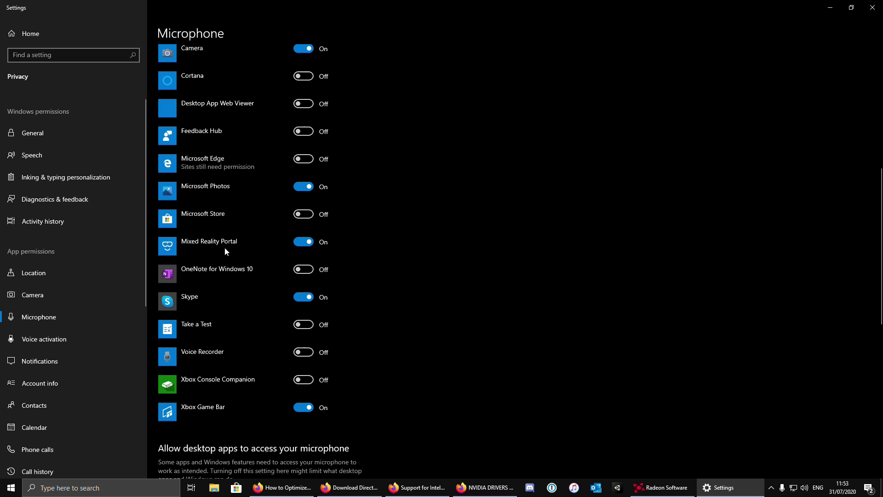
Step: Confirm Voice activation and Notifications access are Off, then close Settings
{"action": "left_click", "coordinate": [52, 345]}
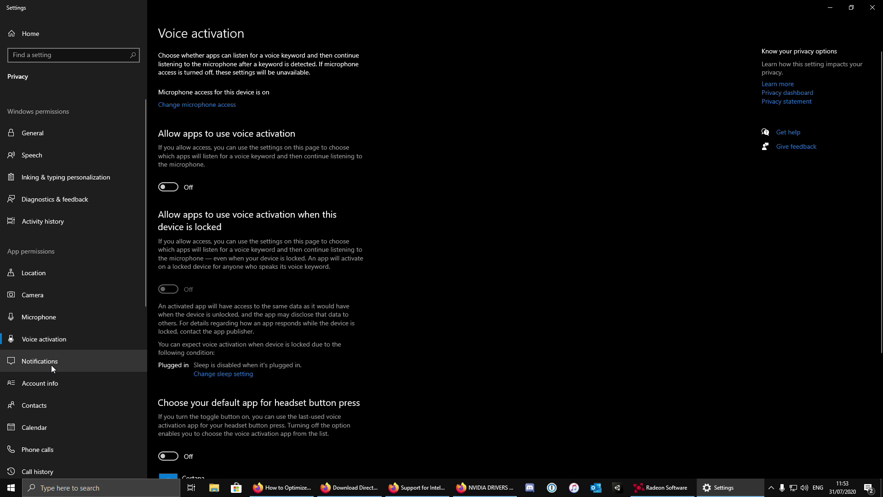
{"action": "left_click", "coordinate": [51, 365]}
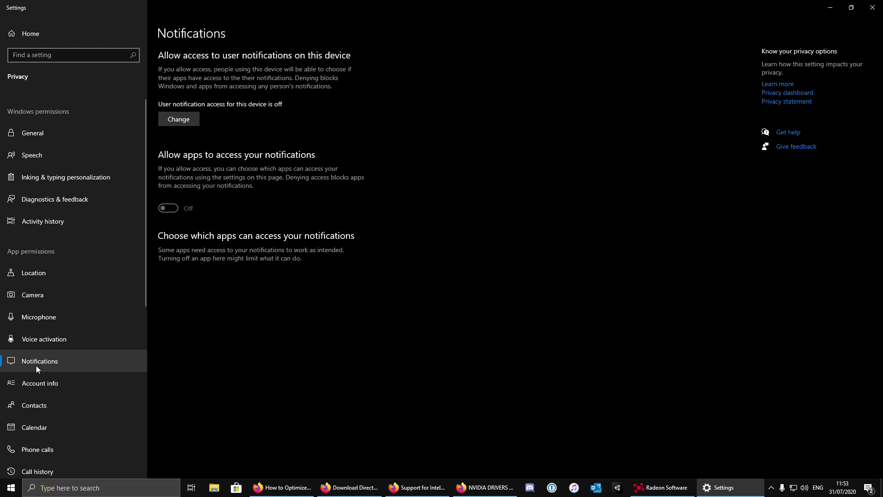
{"action": "scroll", "coordinate": [35, 364], "scroll_direction": "down", "scroll_amount": 1}
{"action": "scroll", "coordinate": [36, 359], "scroll_direction": "down", "scroll_amount": 8}
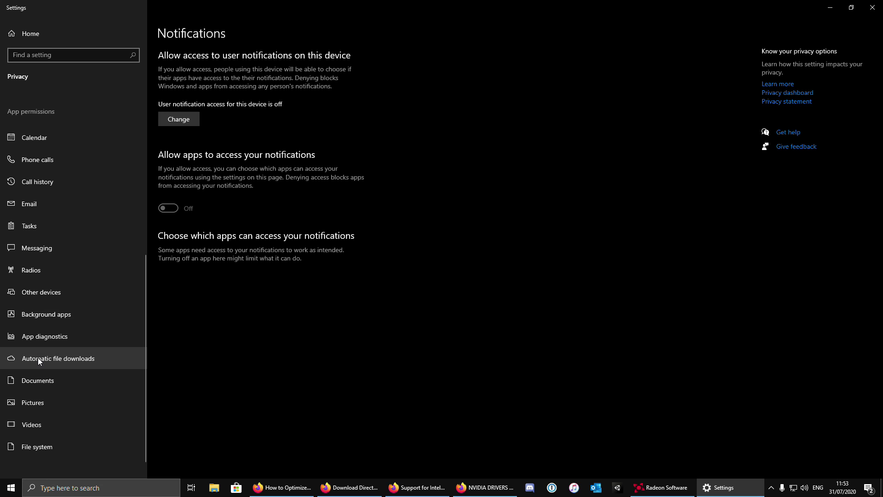
{"action": "key", "text": "alt+F4"}
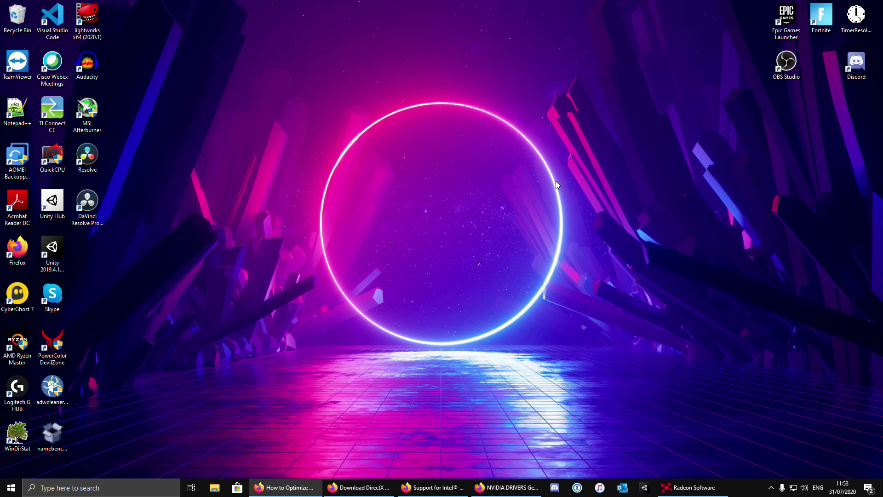